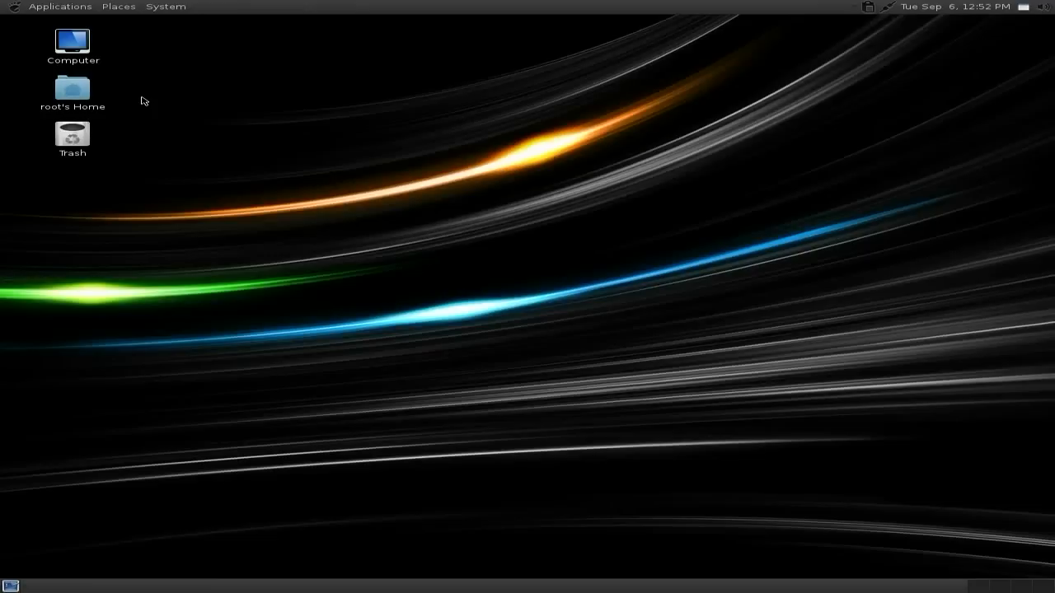
# - Show the Applications menu with its Office category of installed programs
pyautogui.click(56, 11)
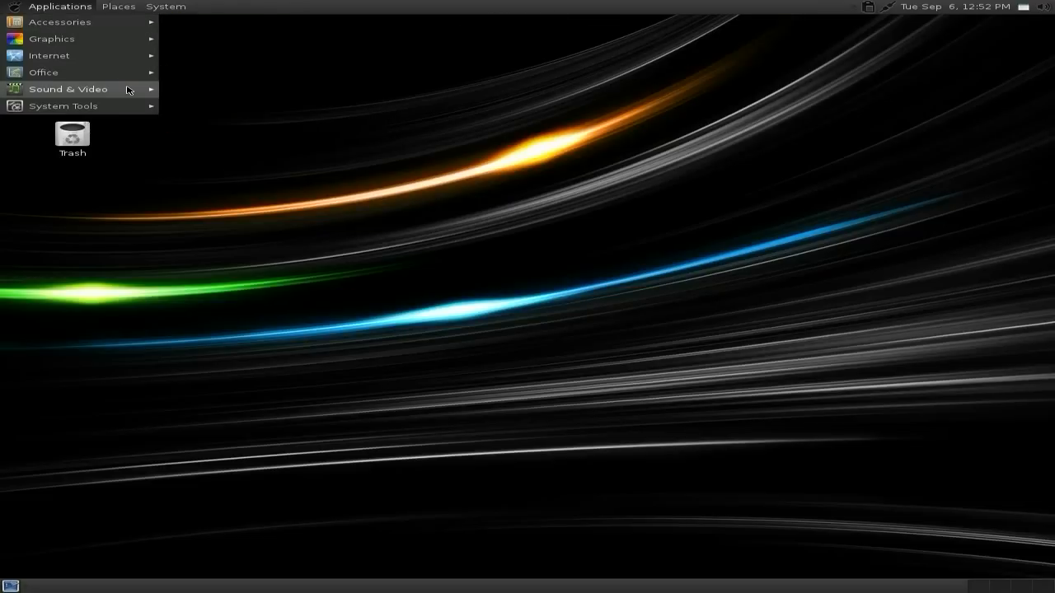
pyautogui.moveTo(44, 73)
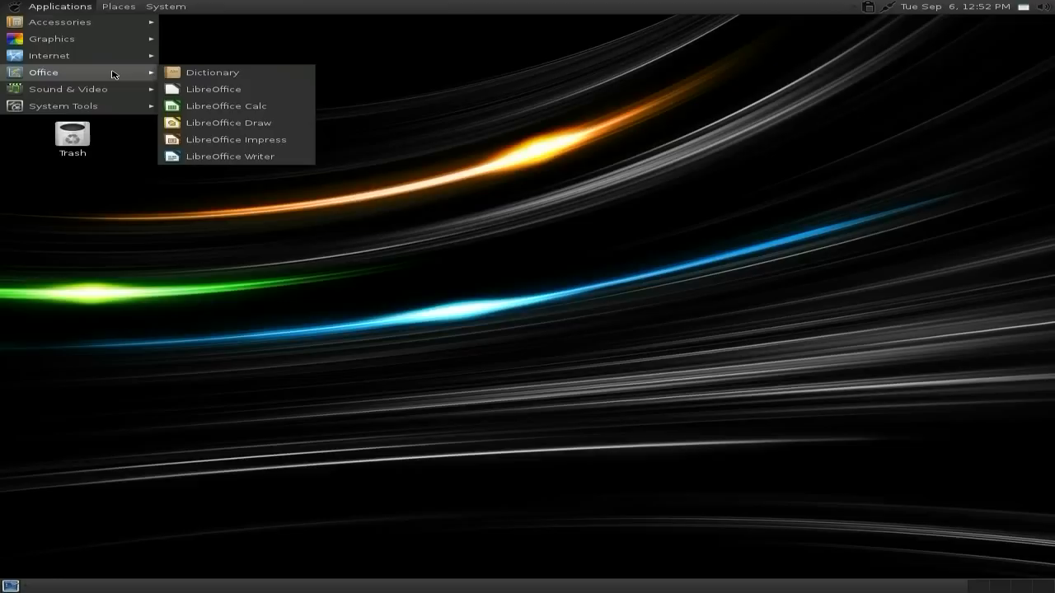
pyautogui.moveTo(78, 73)
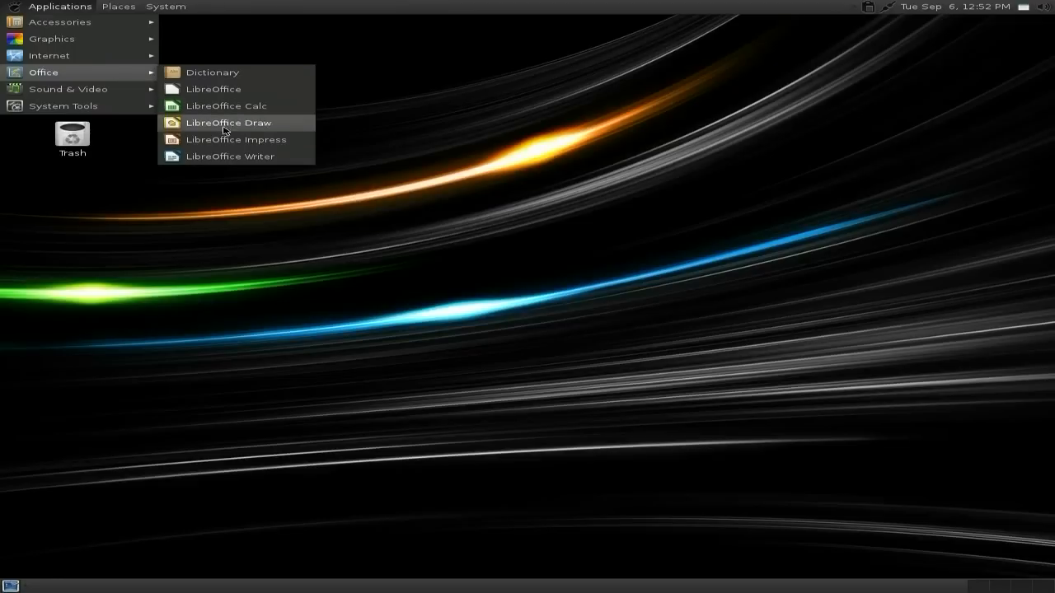
# - Launch LibreOffice Writer to a blank Untitled 1 document, then close it
pyautogui.click(224, 157)
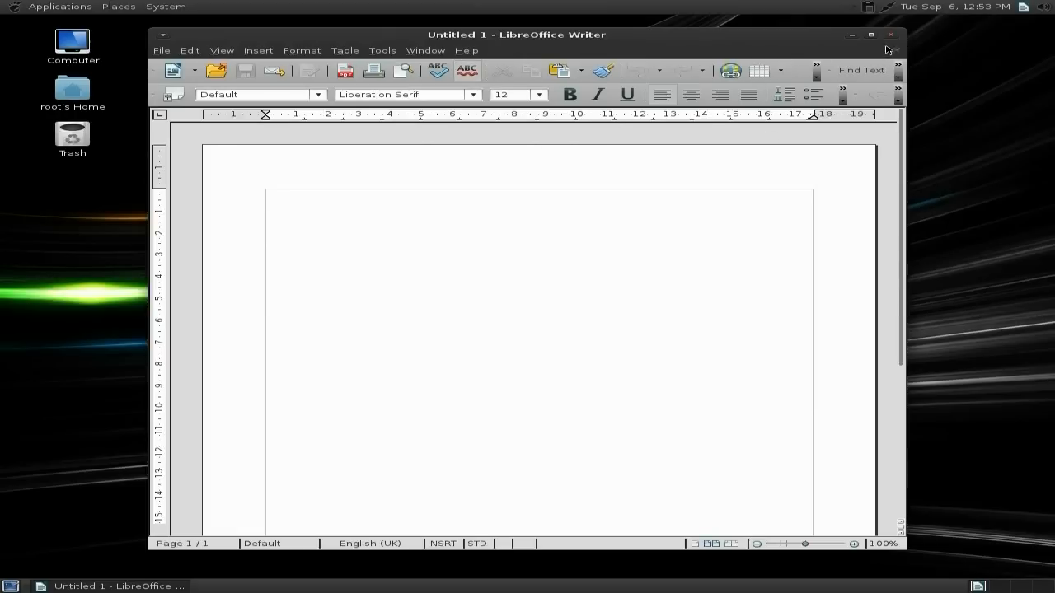
pyautogui.click(891, 35)
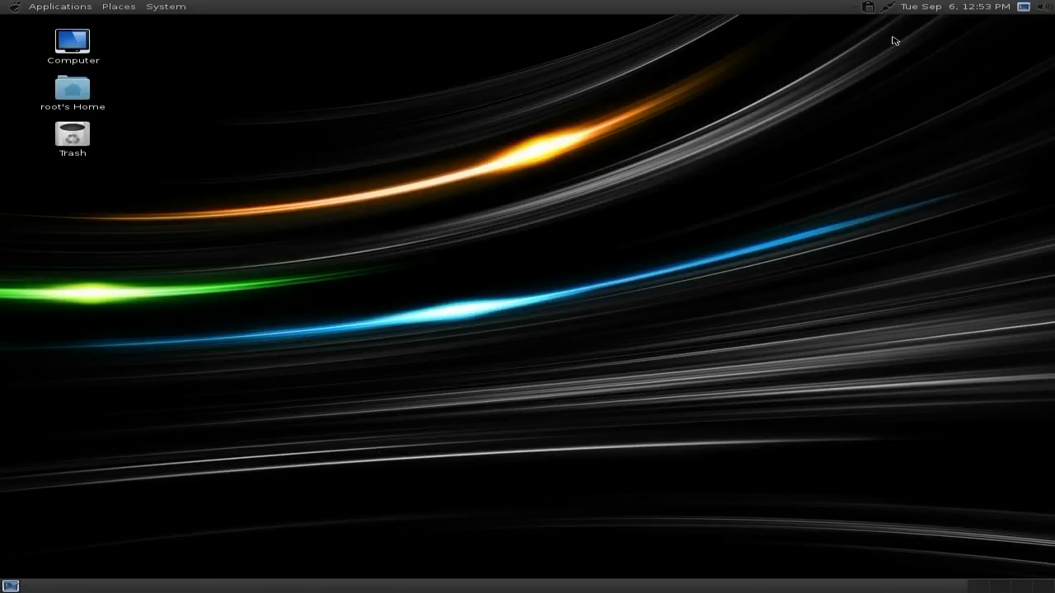
# - Launch Songbird from Sound & Video, agree to the licence and continue to setup
pyautogui.click(45, 8)
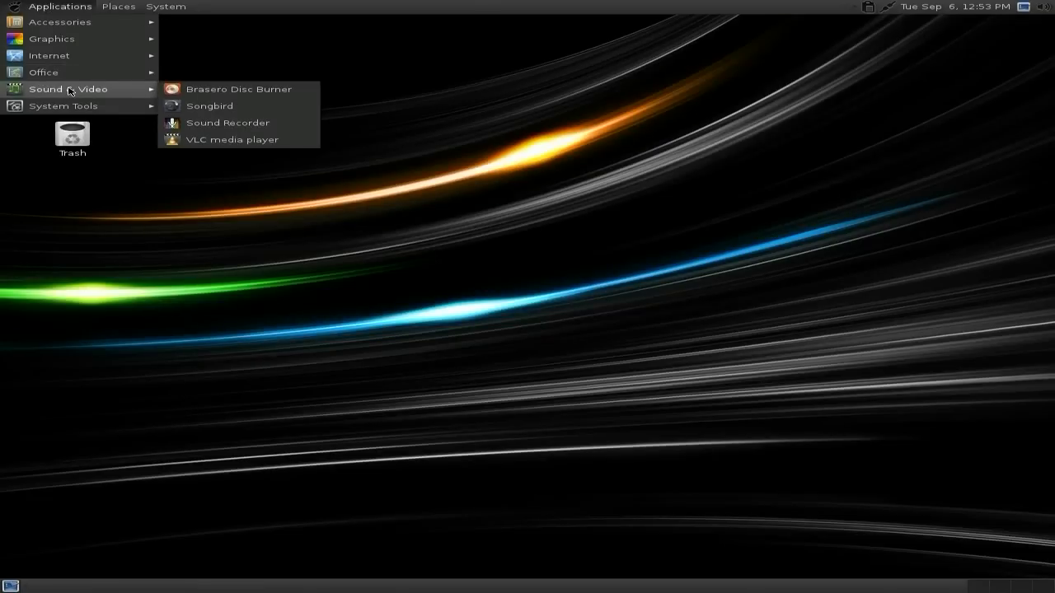
pyautogui.moveTo(69, 89)
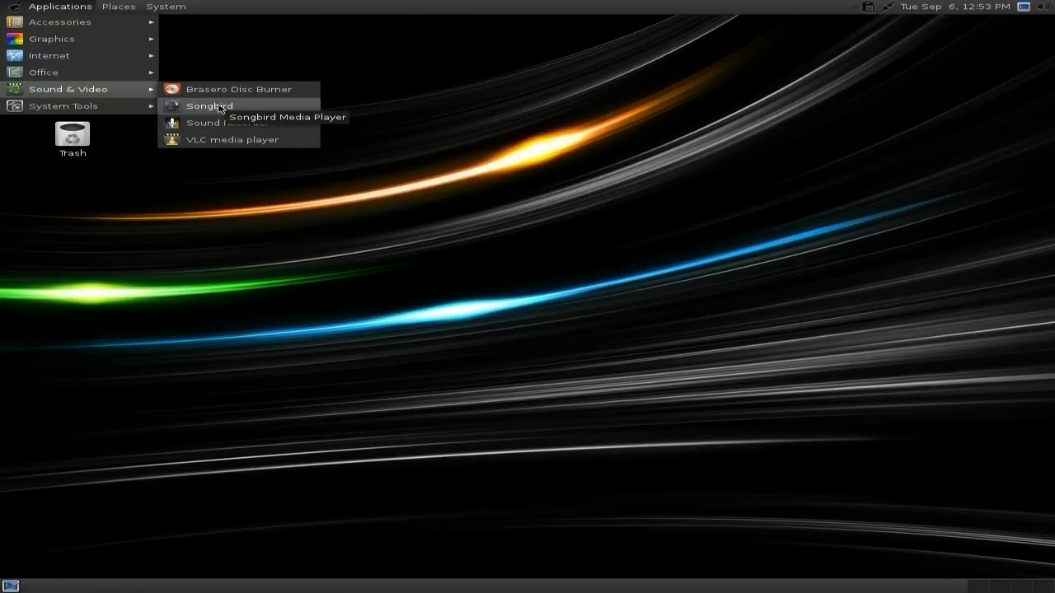
pyautogui.click(212, 105)
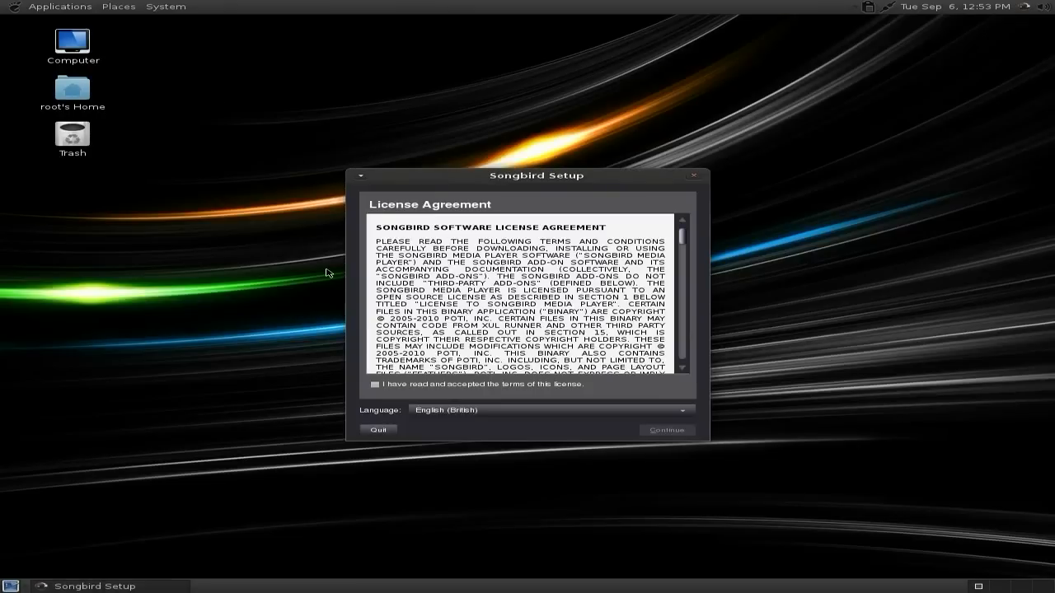
pyautogui.click(375, 385)
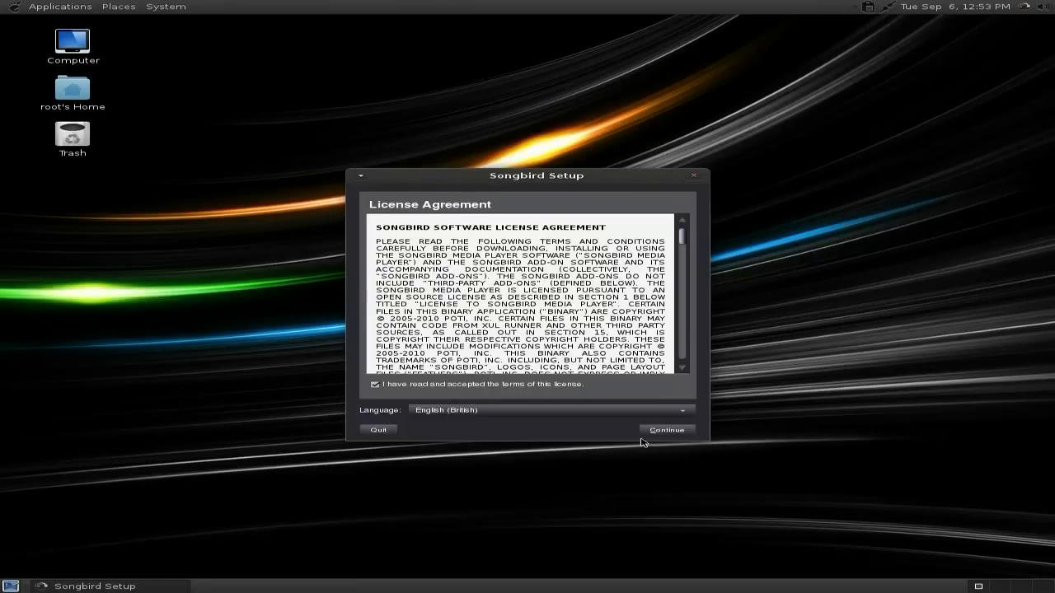
pyautogui.click(664, 431)
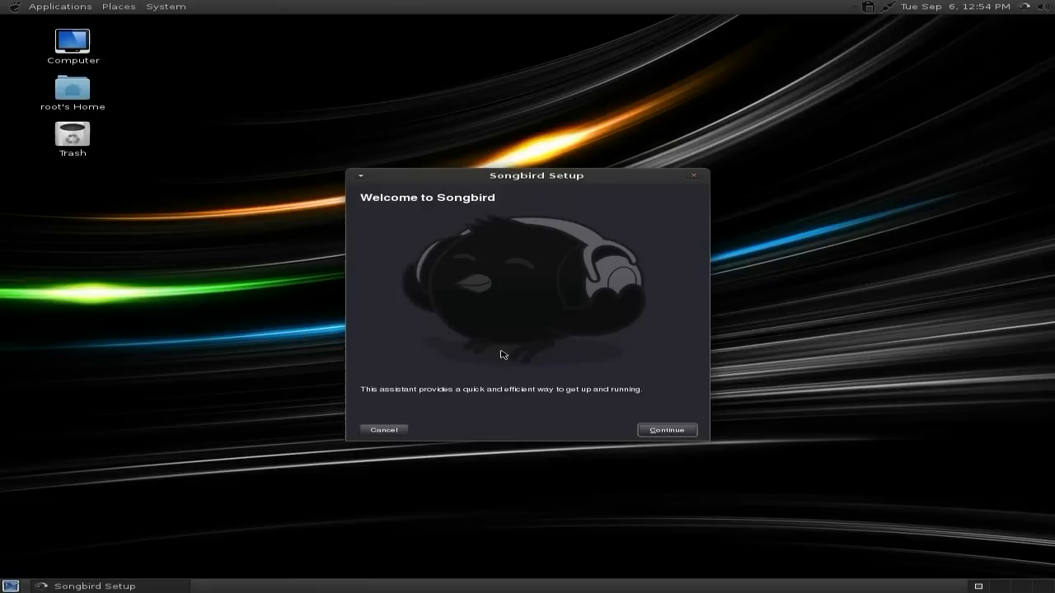
# - Cancel Songbird Setup, maximize the add-ons page window, then close the player
pyautogui.click(400, 430)
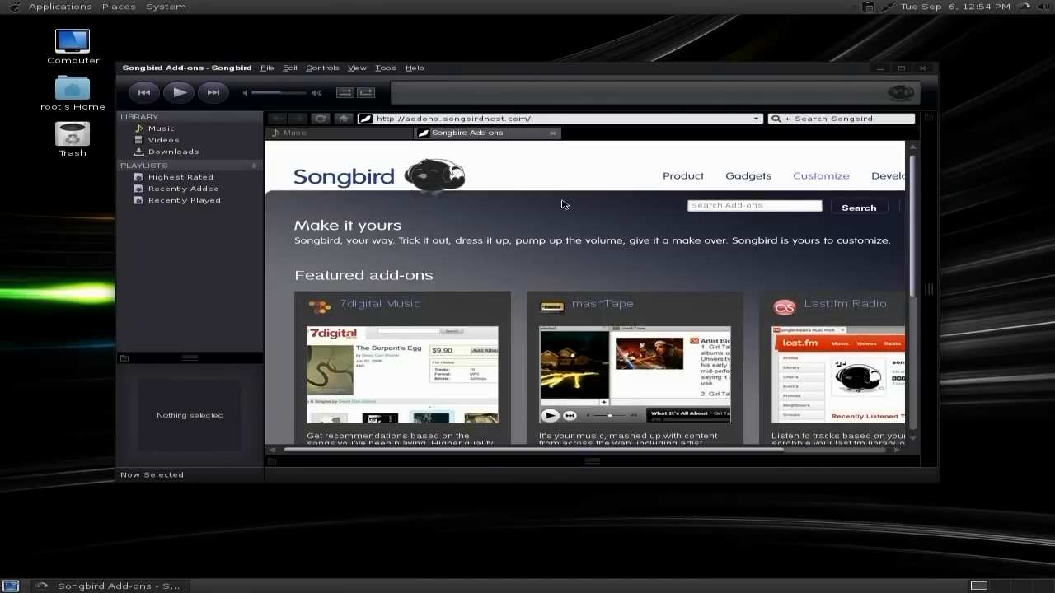
pyautogui.scroll(-1, 495, 252)
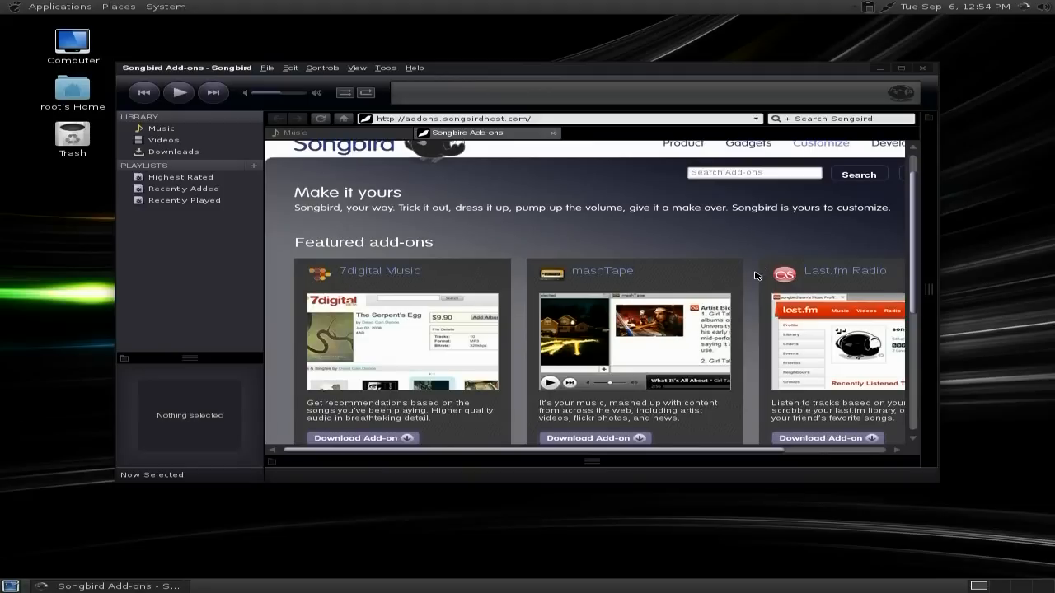
pyautogui.scroll(-1, 756, 301)
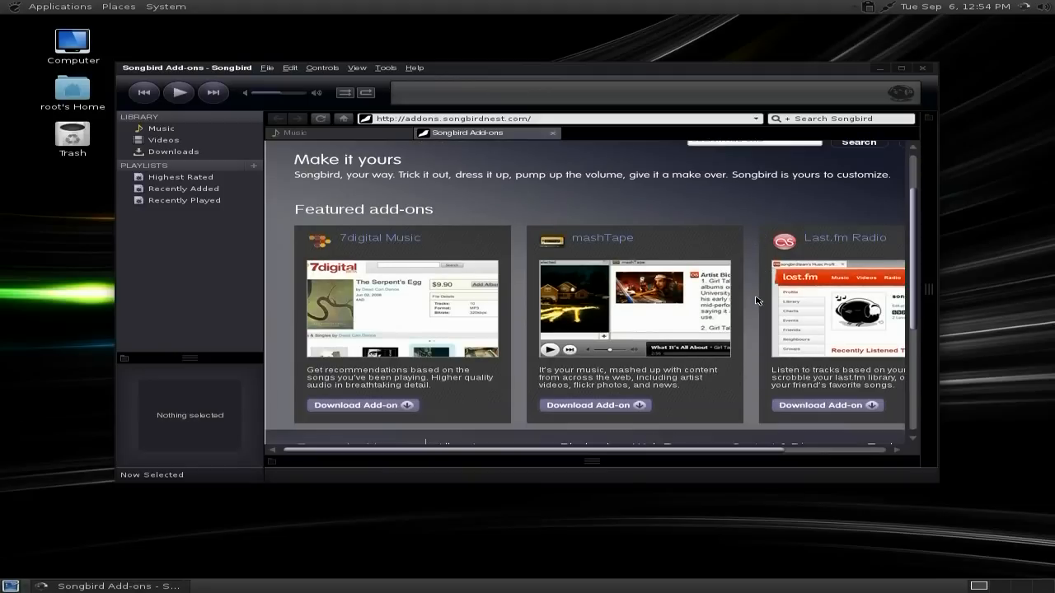
pyautogui.scroll(-3, 756, 301)
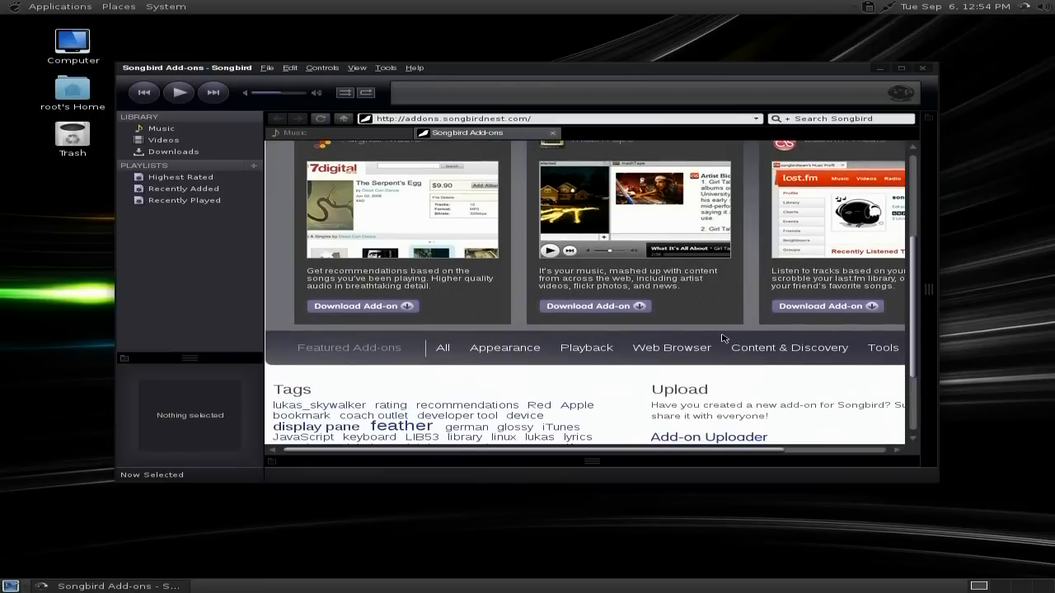
pyautogui.click(901, 68)
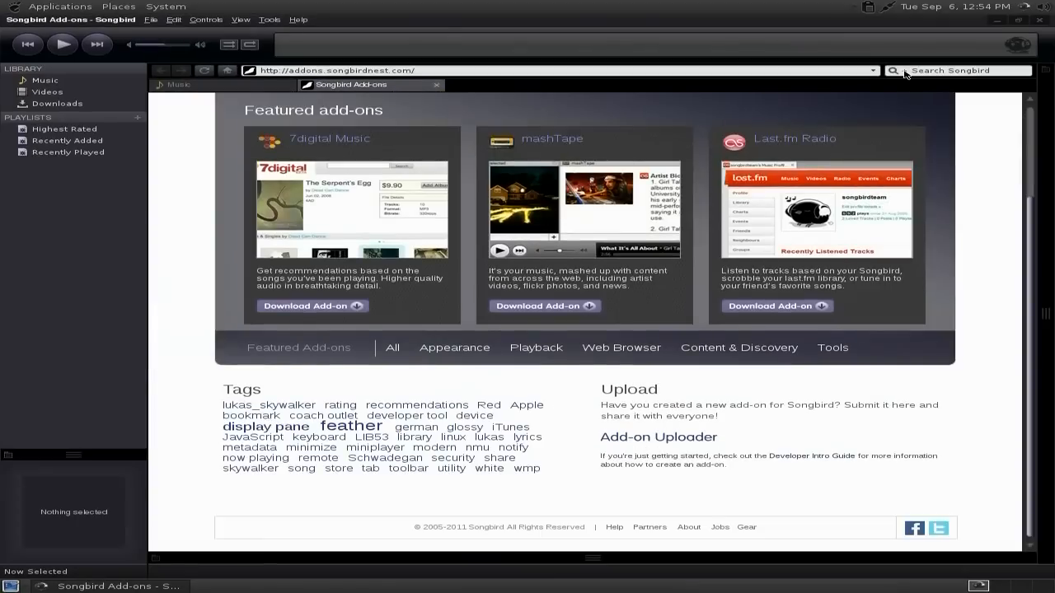
pyautogui.scroll(3, 989, 371)
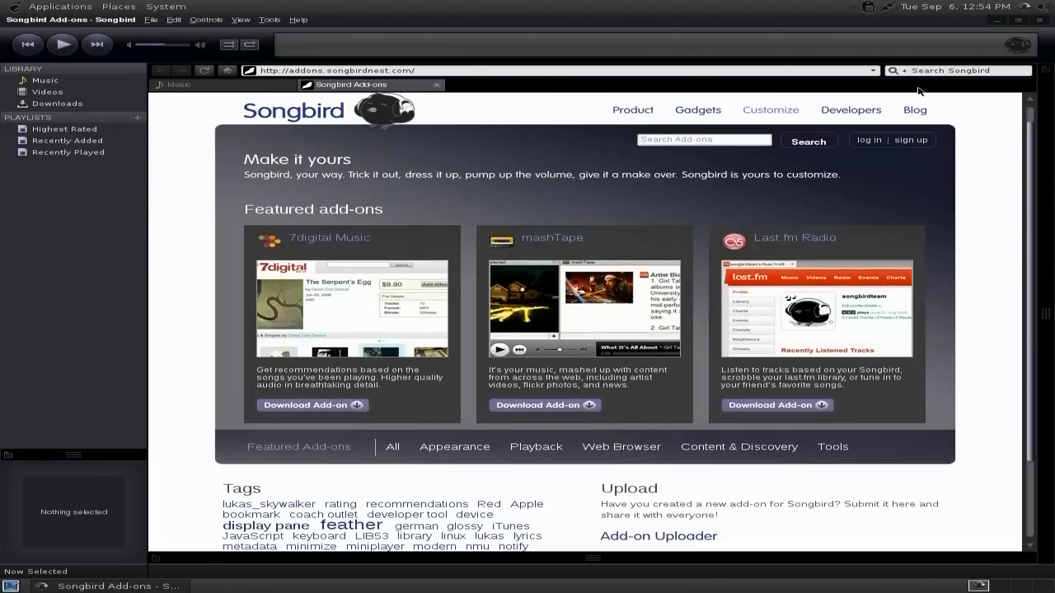
pyautogui.click(1042, 21)
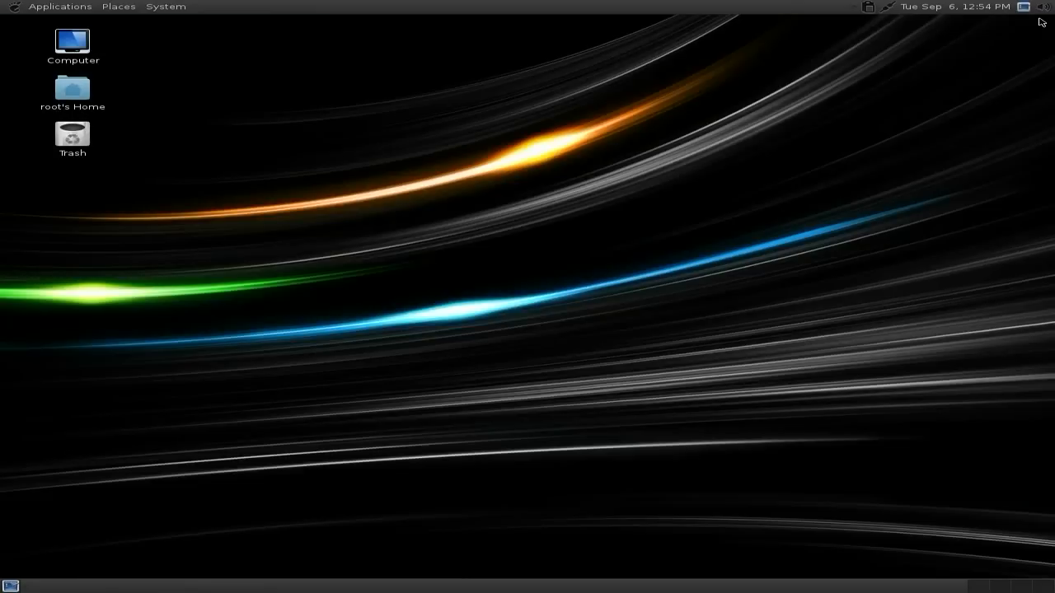
# - Launch System Monitor from System Tools to show the PureOS system summary
pyautogui.click(48, 11)
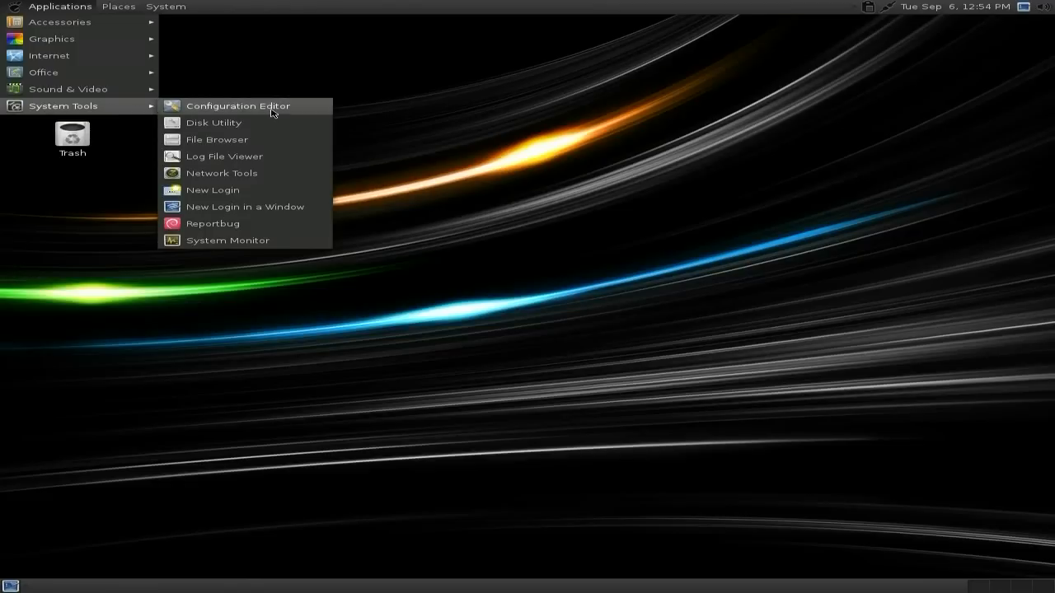
pyautogui.moveTo(63, 106)
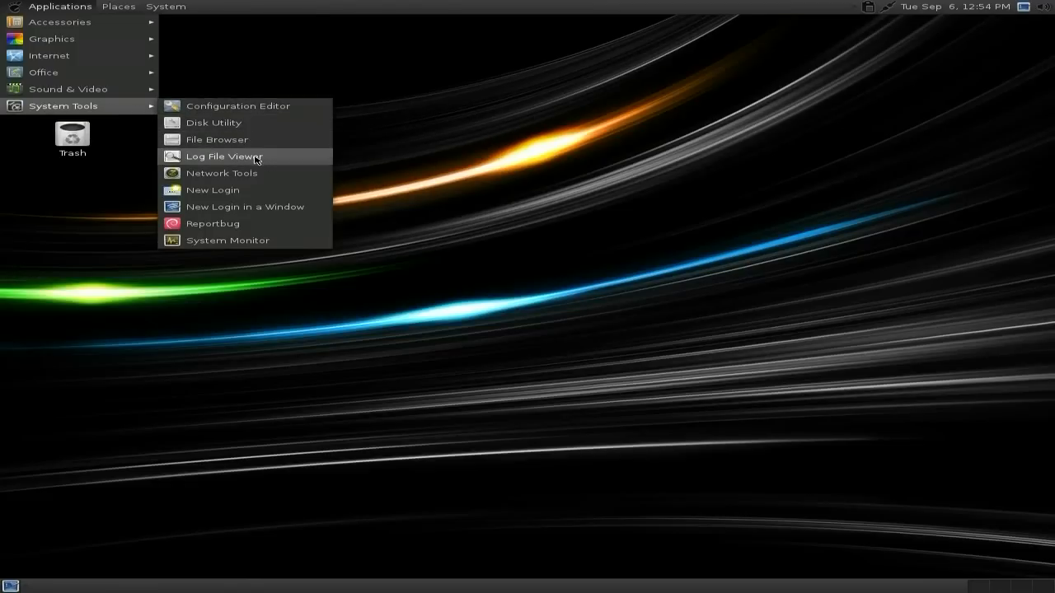
pyautogui.click(237, 240)
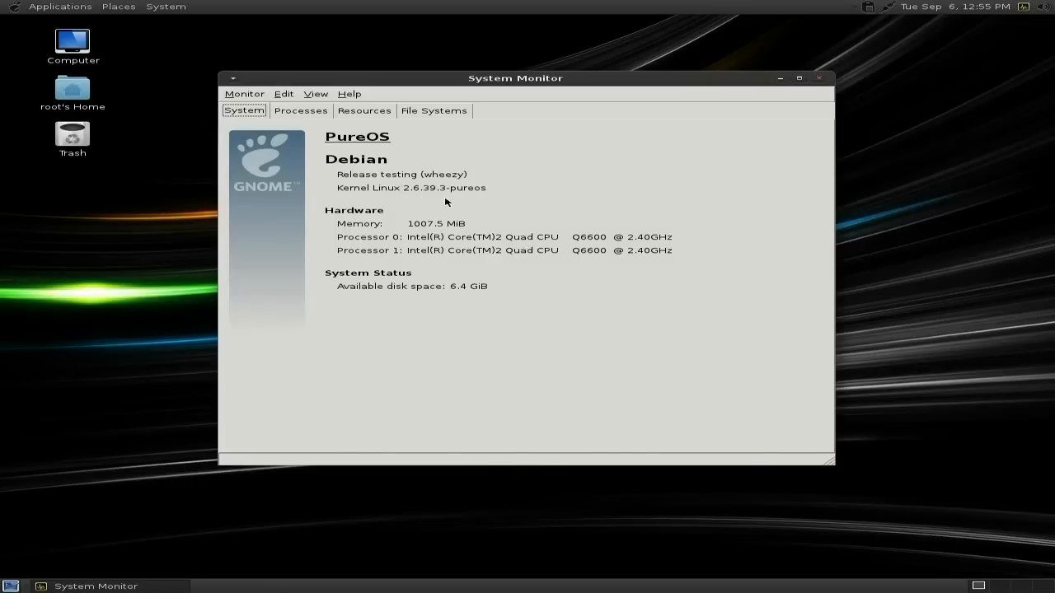
# - View the Processes and Resources history graphs, then close System Monitor
pyautogui.click(317, 113)
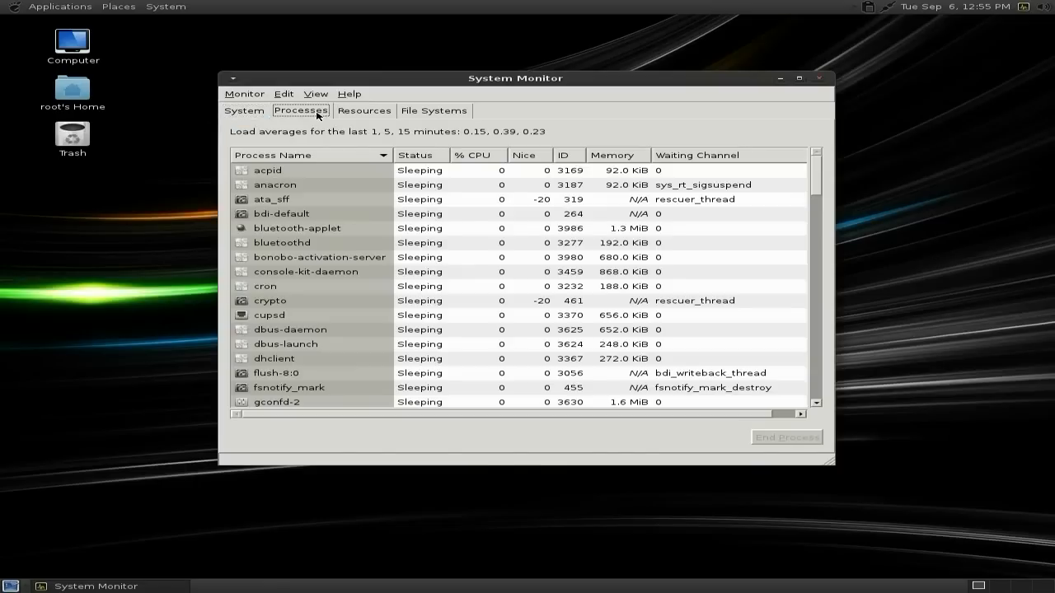
pyautogui.click(361, 117)
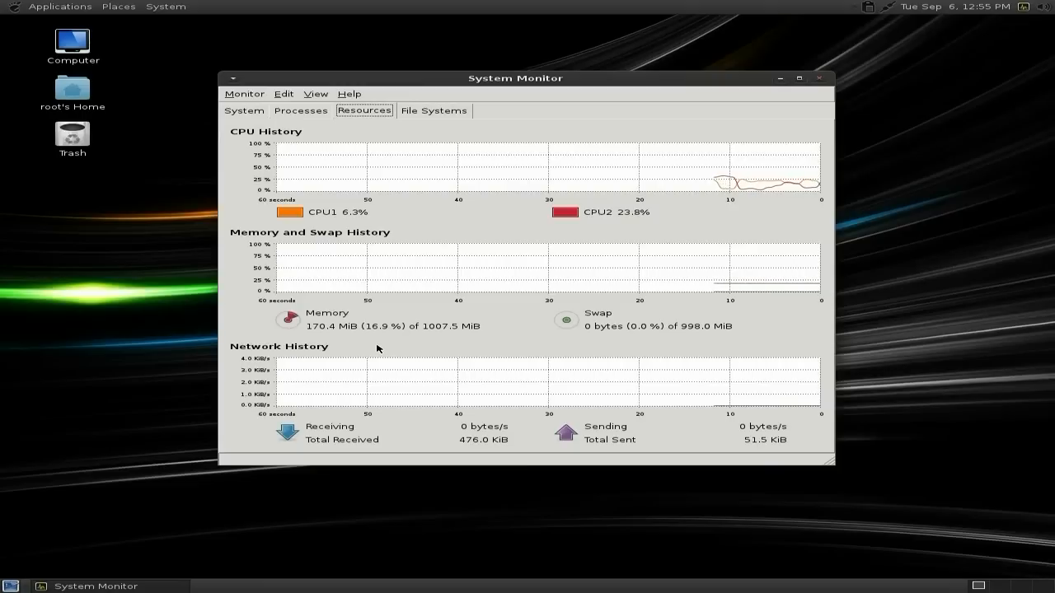
pyautogui.click(818, 80)
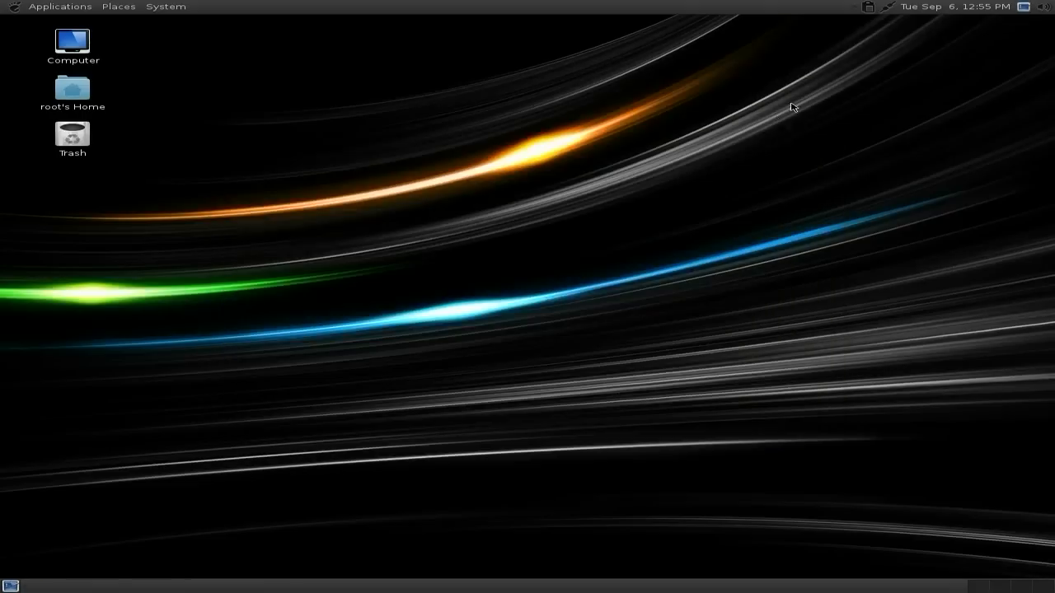
# - Launch Software Centre from System > Administration, reaching its departments page
pyautogui.click(53, 10)
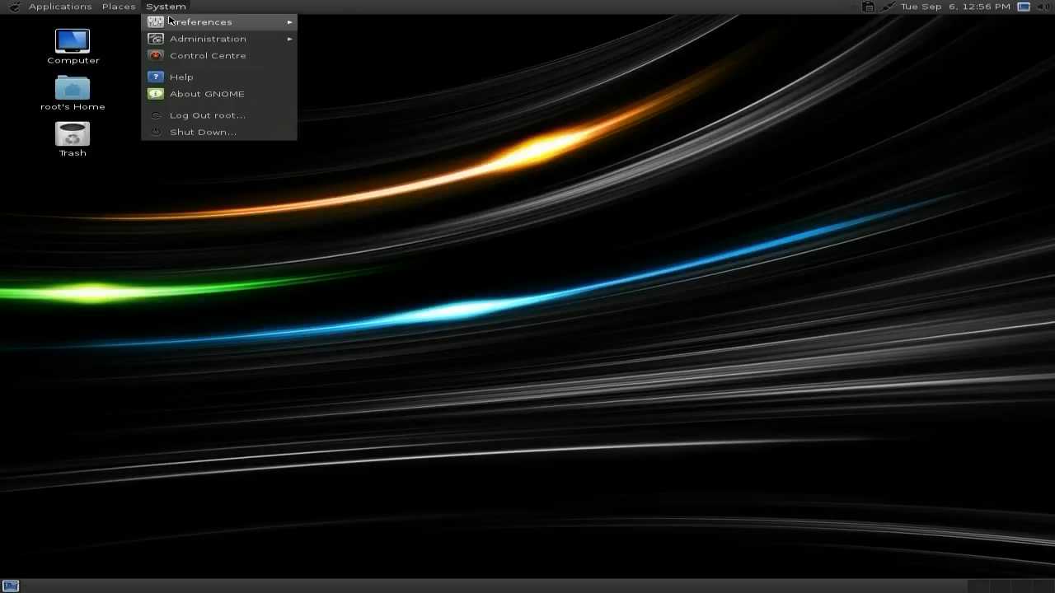
pyautogui.click(173, 22)
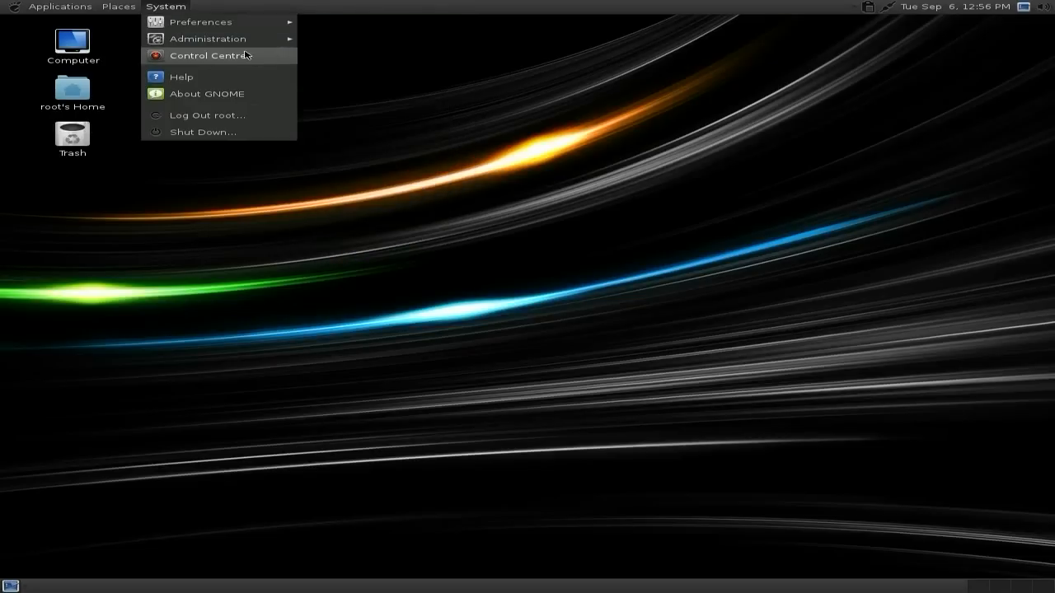
pyautogui.moveTo(208, 39)
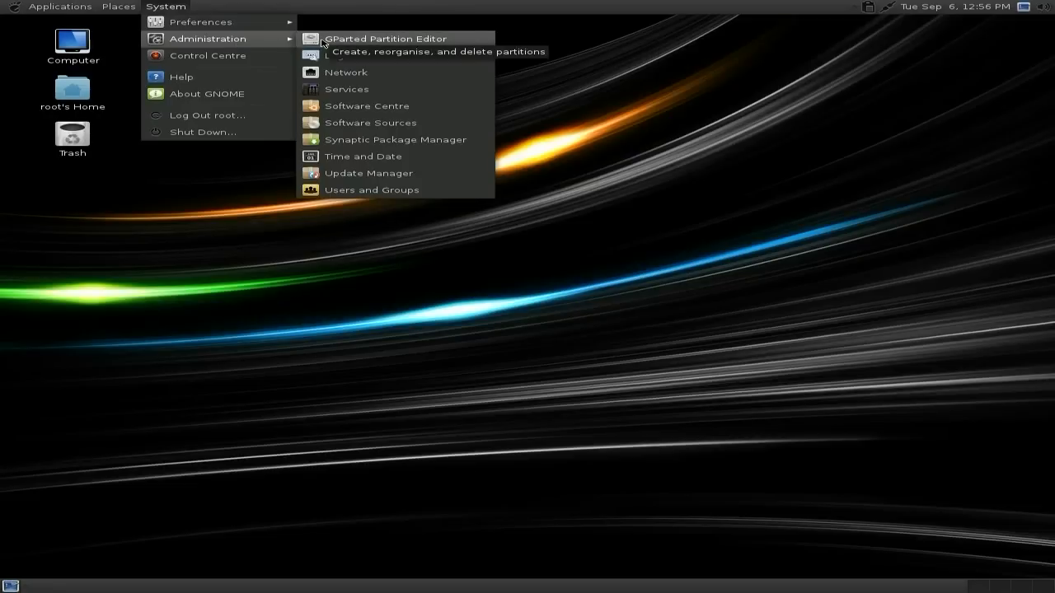
pyautogui.click(350, 107)
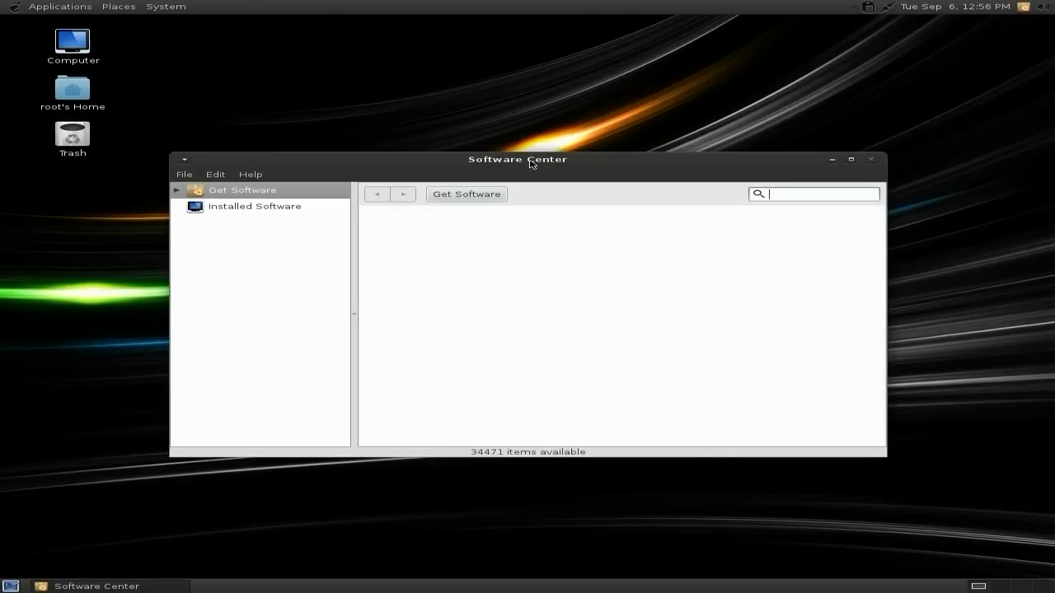
# - Drag the Software Center window up-left, then close it
pyautogui.moveTo(532, 163); pyautogui.dragTo(519, 102)
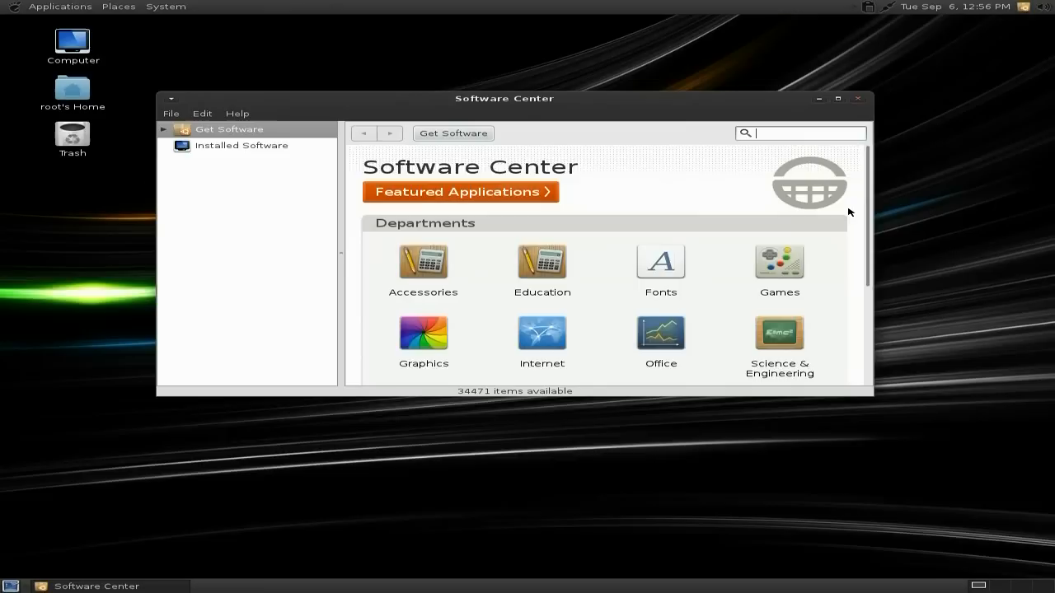
pyautogui.scroll(-2, 849, 212)
pyautogui.scroll(-1, 848, 213)
pyautogui.scroll(-1, 848, 213)
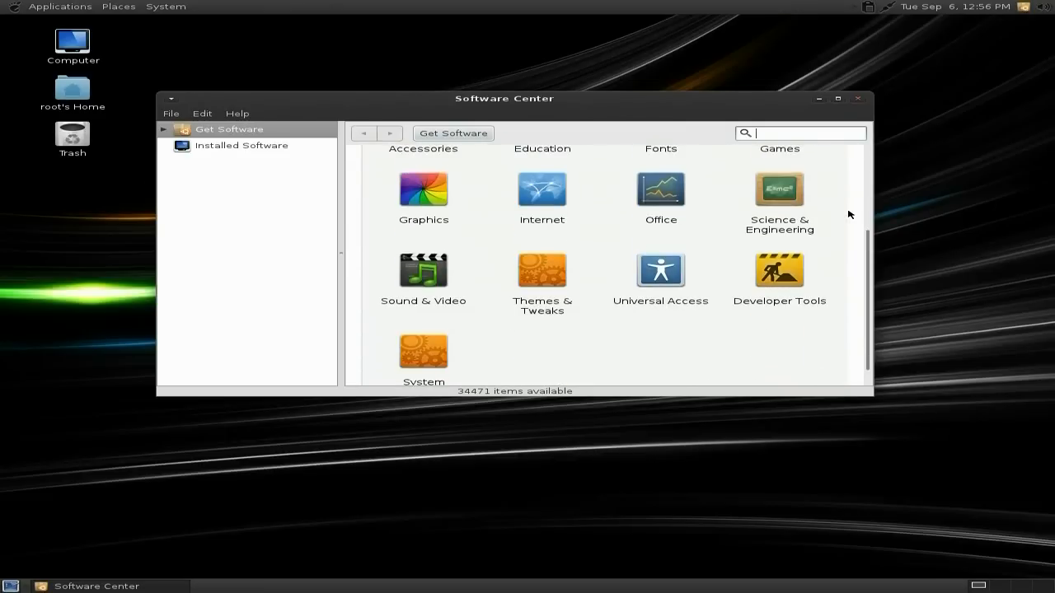
pyautogui.scroll(4, 849, 215)
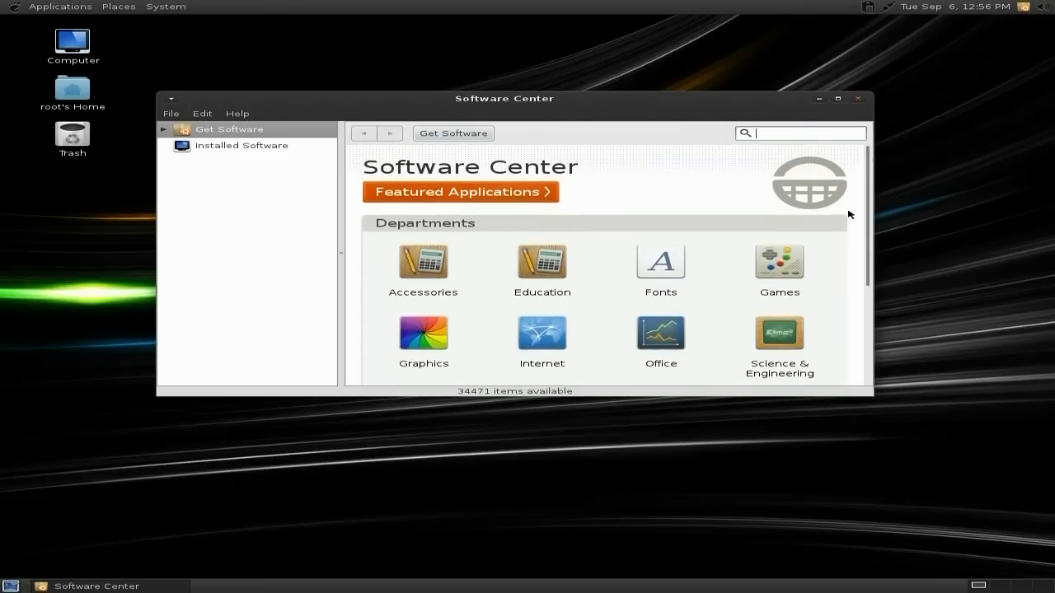
pyautogui.scroll(-2, 694, 232)
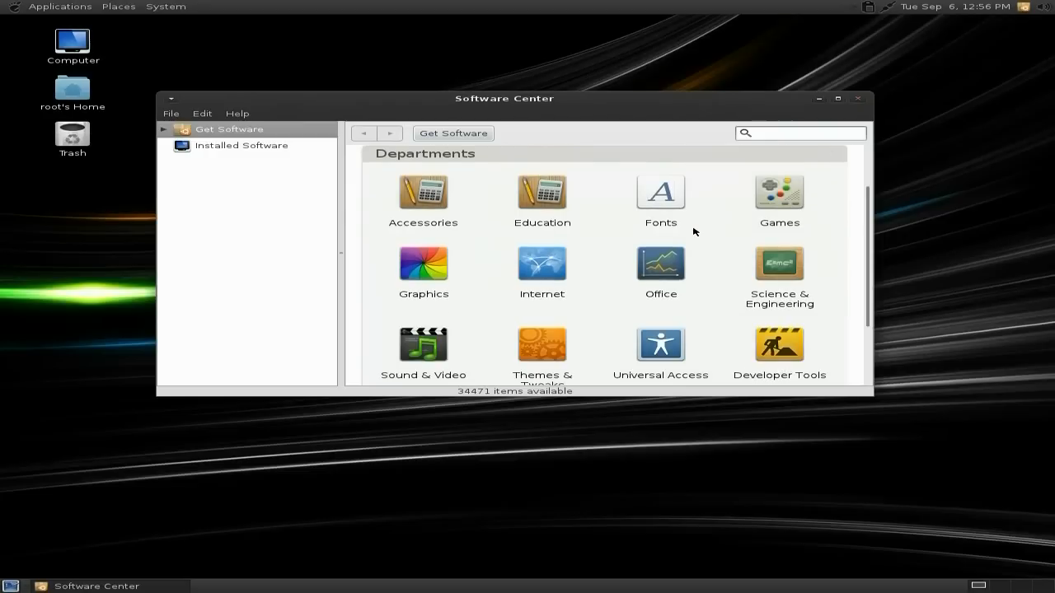
pyautogui.scroll(-2, 694, 232)
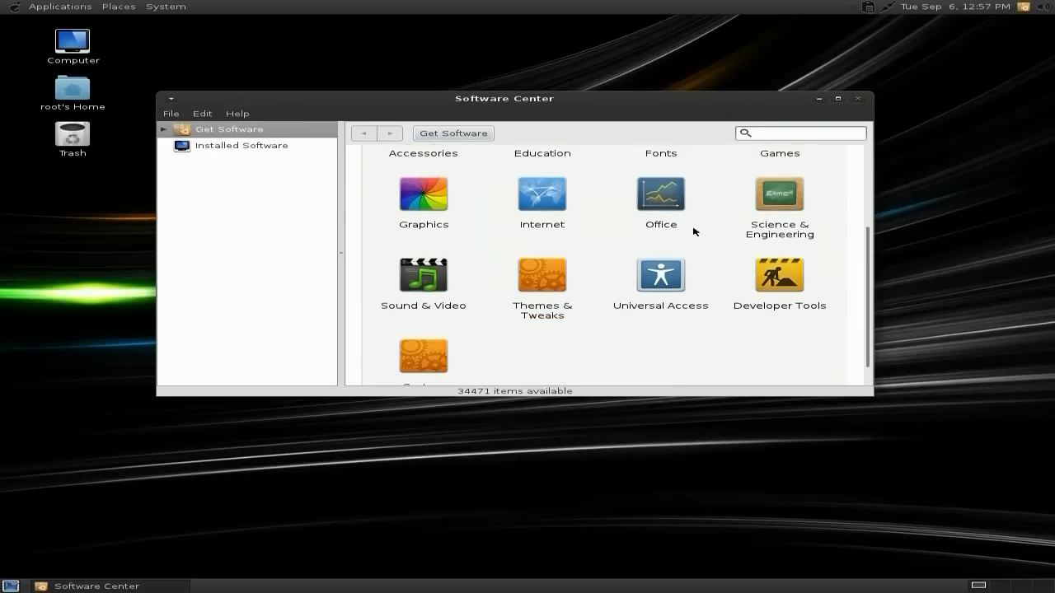
pyautogui.scroll(1, 693, 232)
pyautogui.scroll(3, 694, 232)
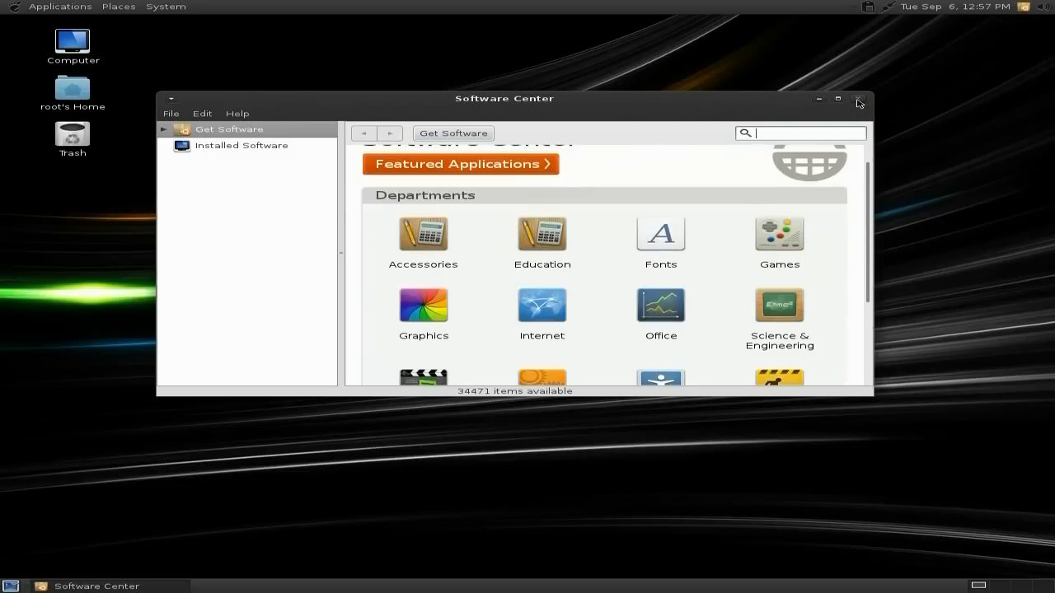
pyautogui.click(858, 98)
pyautogui.click(180, 8)
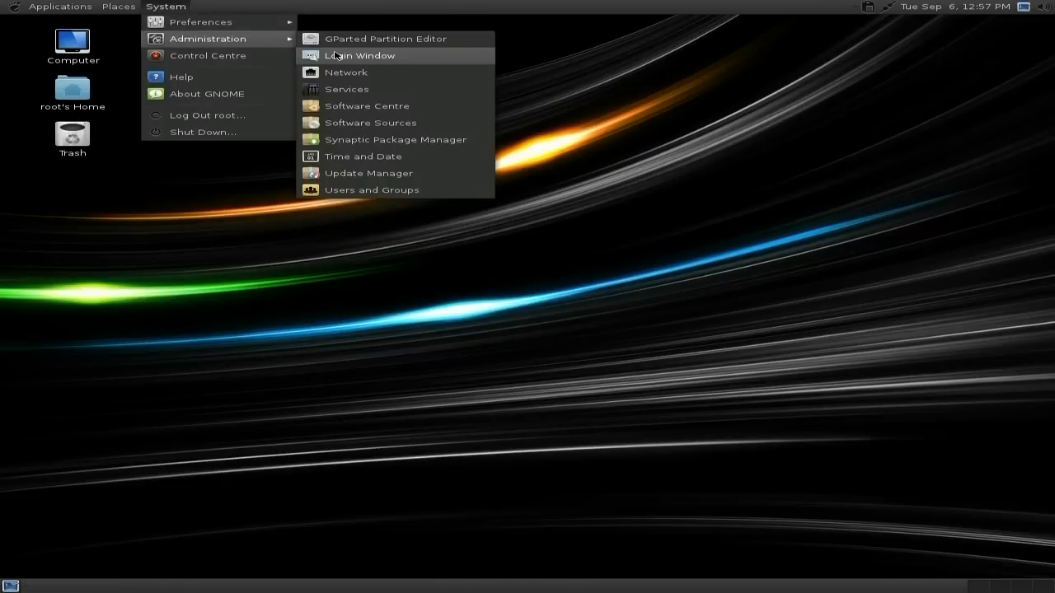
pyautogui.click(208, 56)
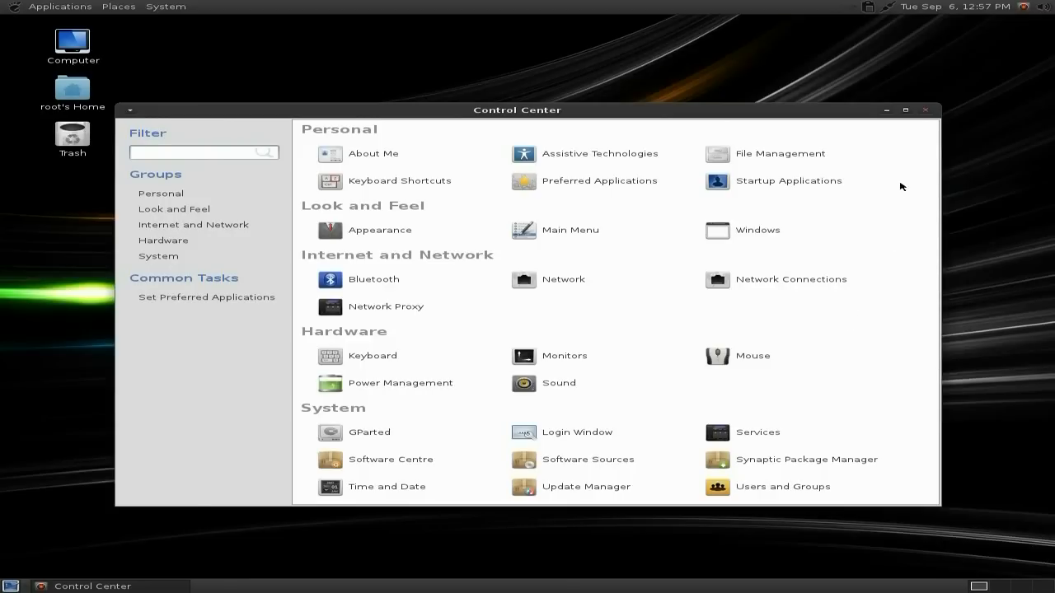
pyautogui.click(924, 110)
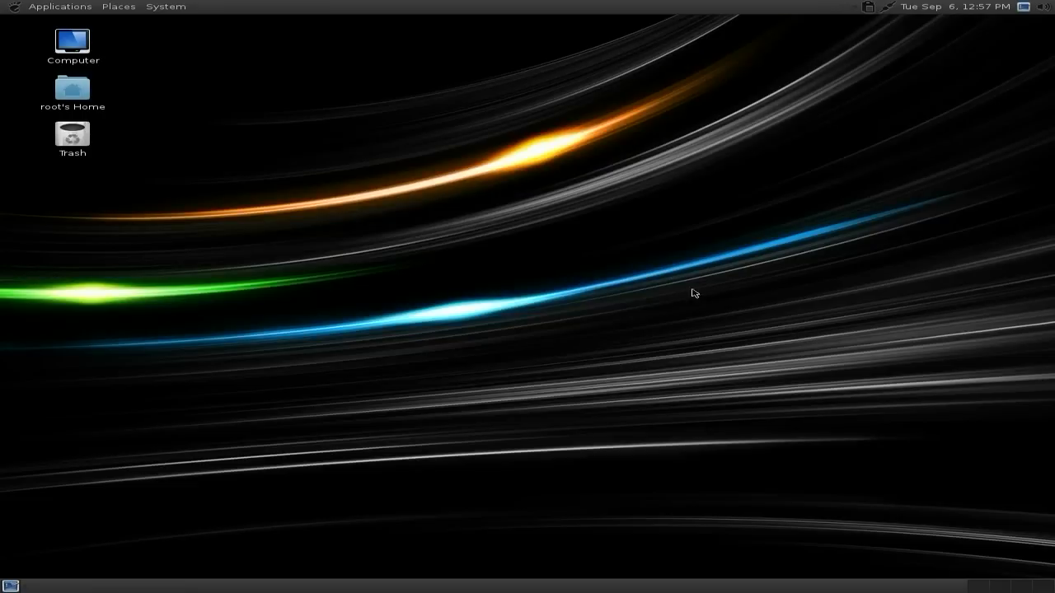